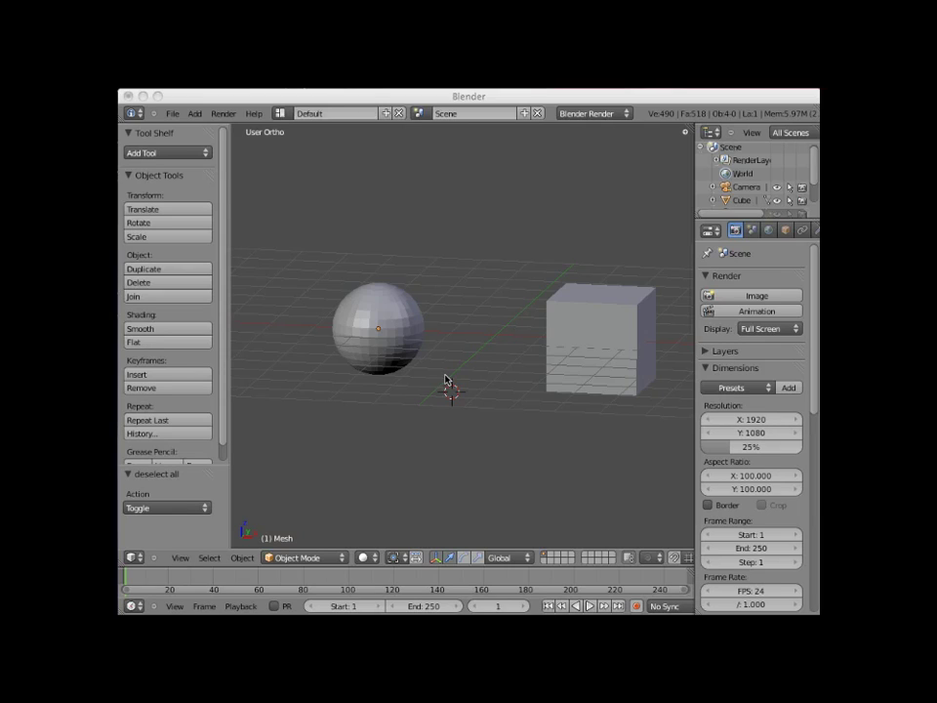
Focus the Blender window and set the 3D cursor just below-right of the sphere
click(445, 380)
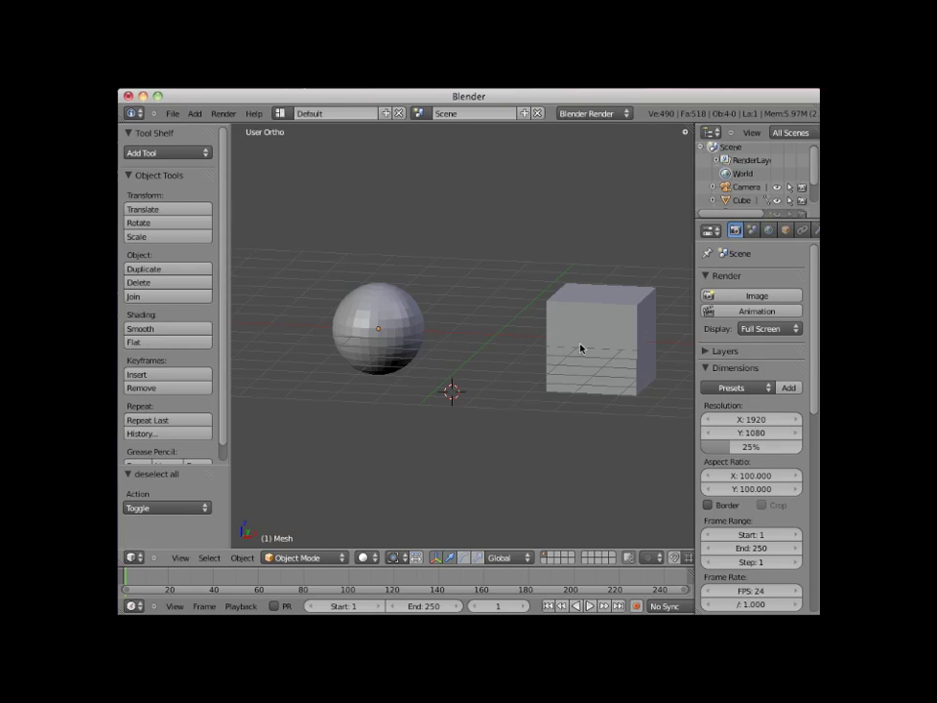
click(423, 377)
Select the UV sphere next to the cube
right_click(389, 328)
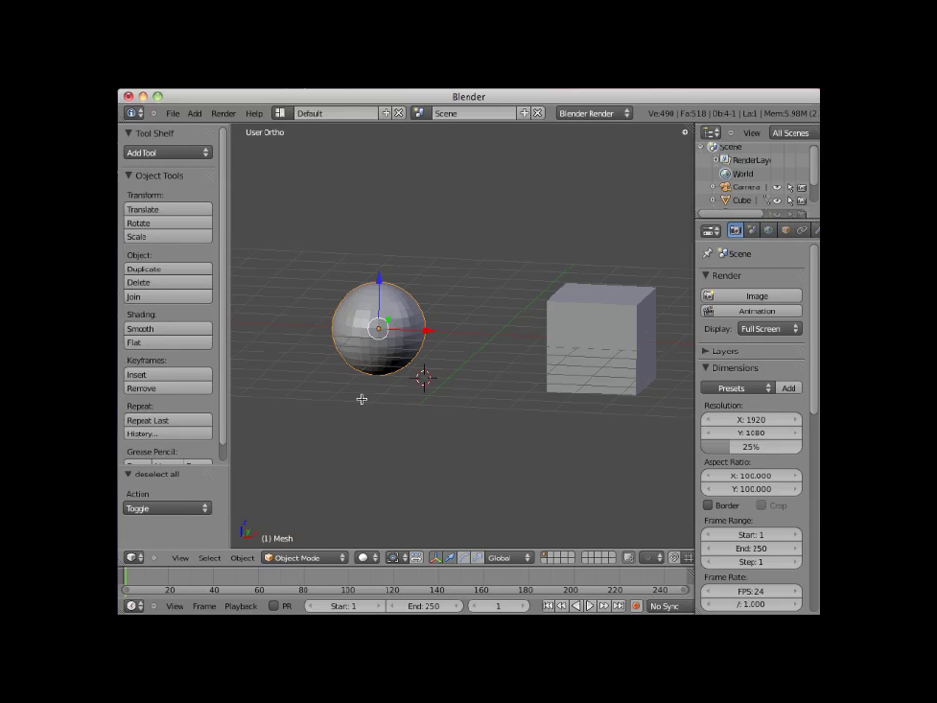
Put the sphere in Edit Mode with all 482 vertices selected, framed and zoomed in large
key(Tab)
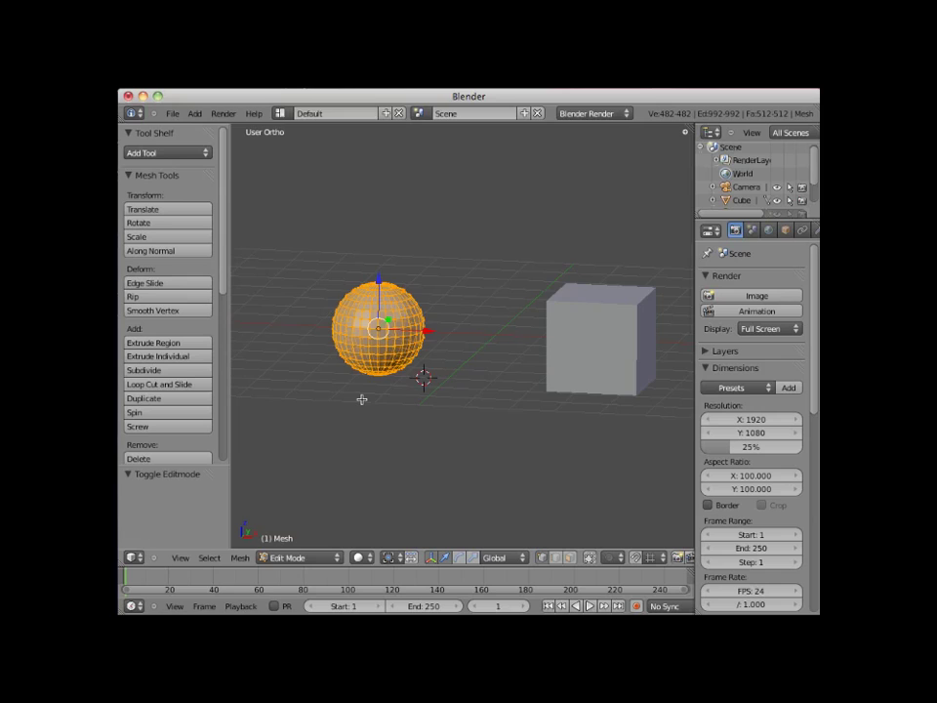
scroll(361, 399, up, 5)
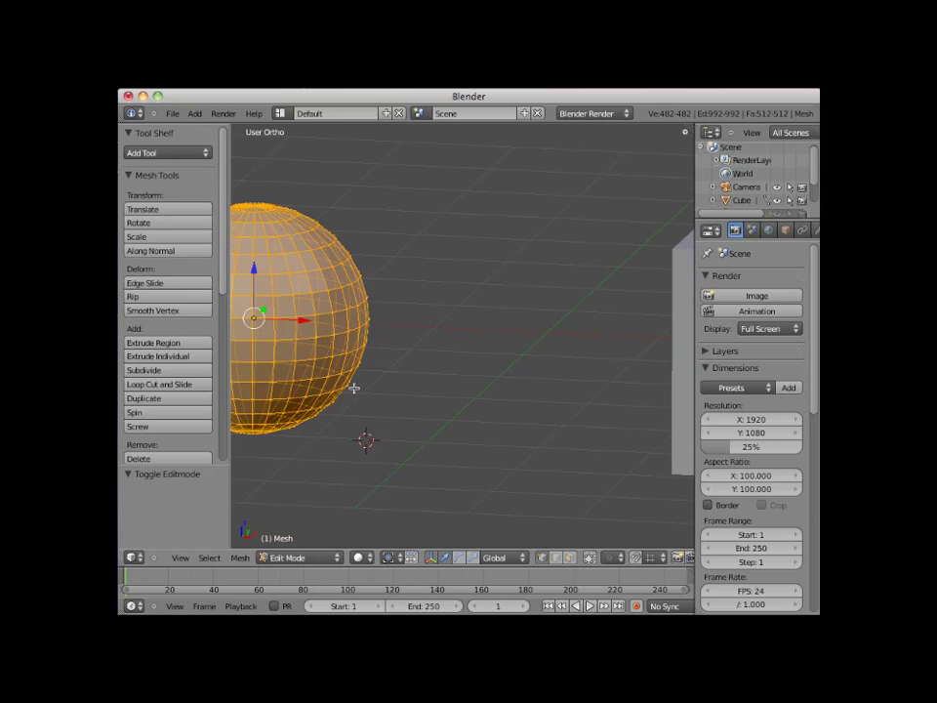
click(449, 358)
key(KP_Decimal)
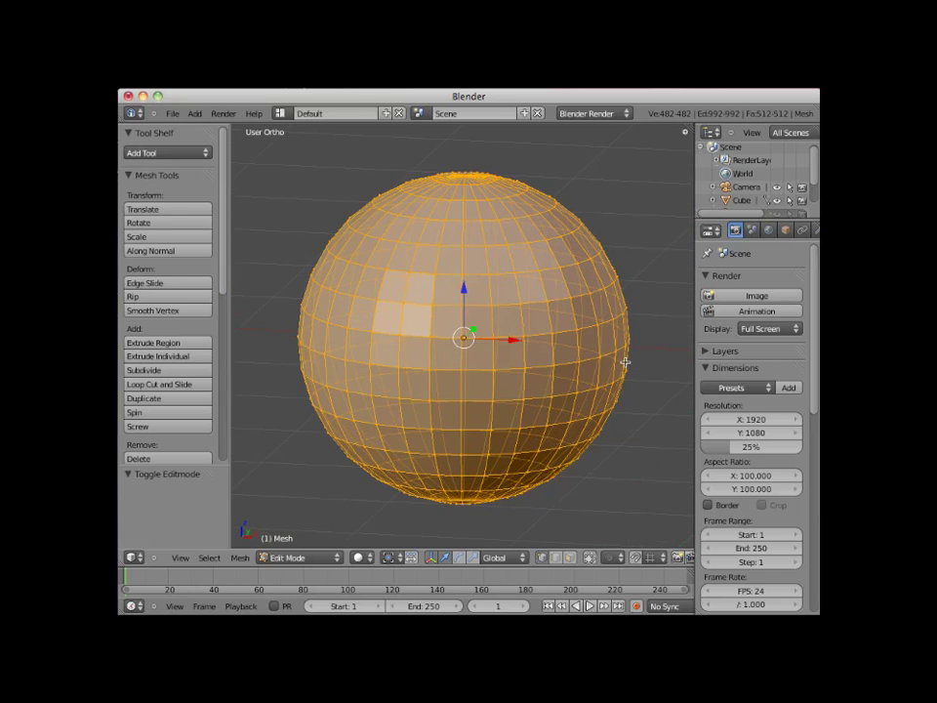
scroll(624, 363, up, 1)
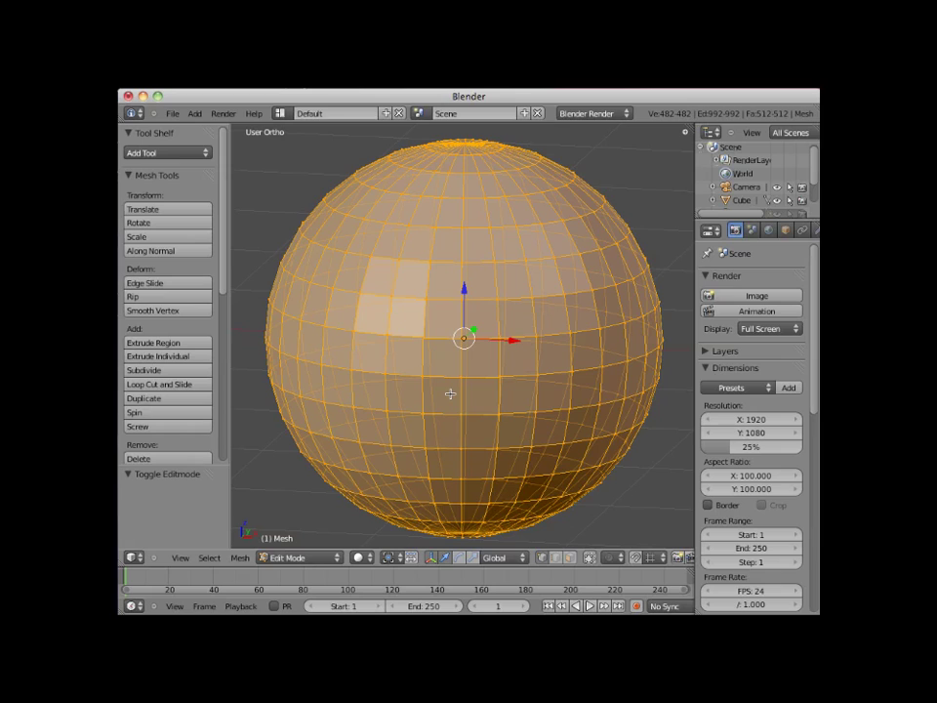
Deselect all, then select the four vertices of one upper-left face on the sphere
key(a)
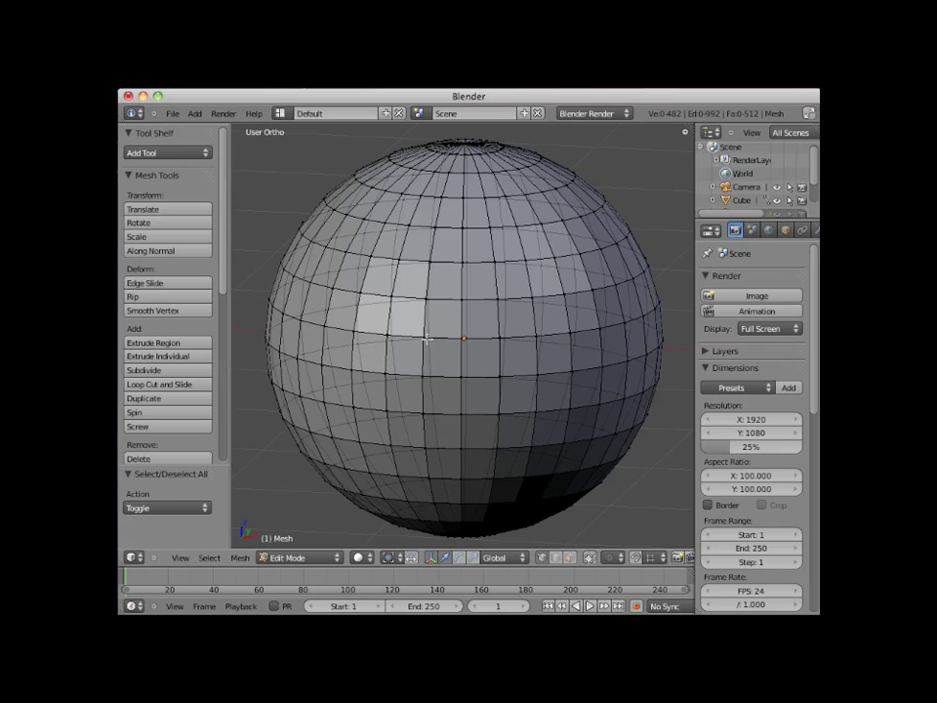
right_click(361, 291)
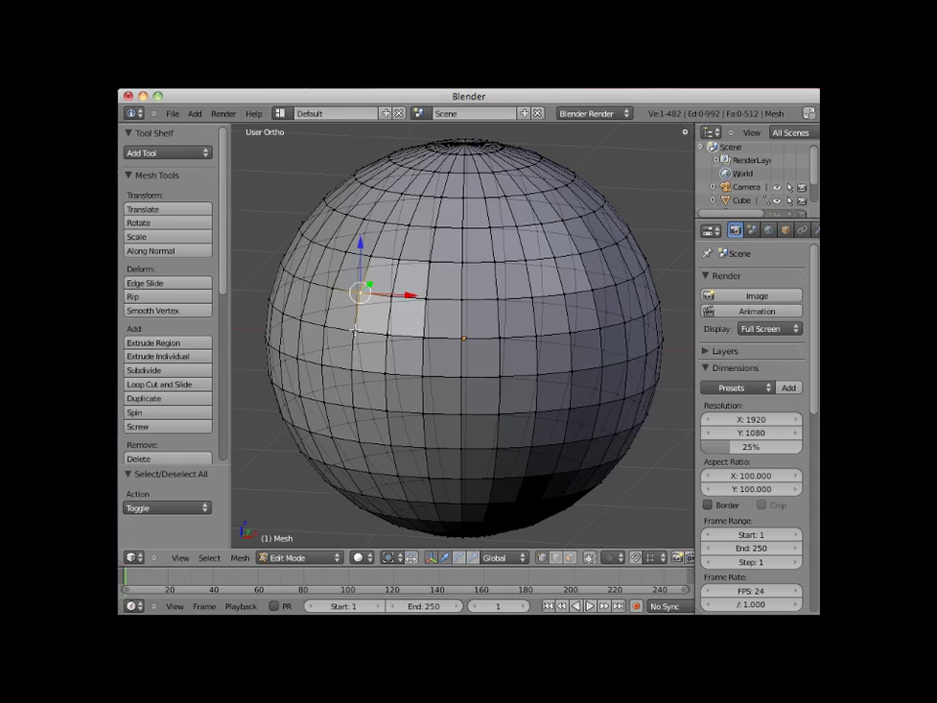
shift+right_click(355, 329)
shift+right_click(332, 293)
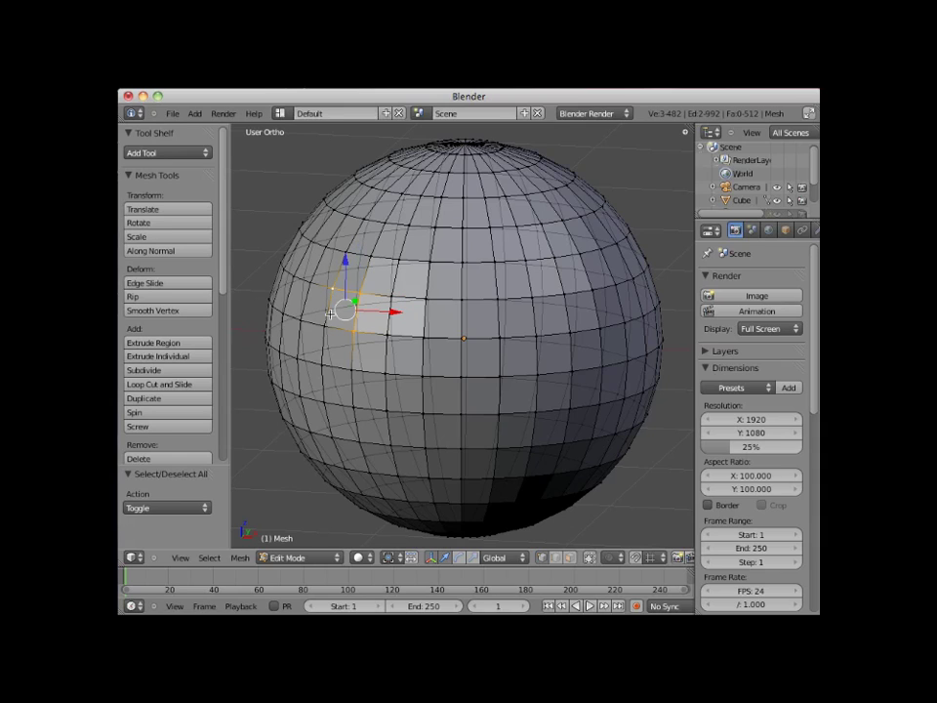
shift+right_click(325, 325)
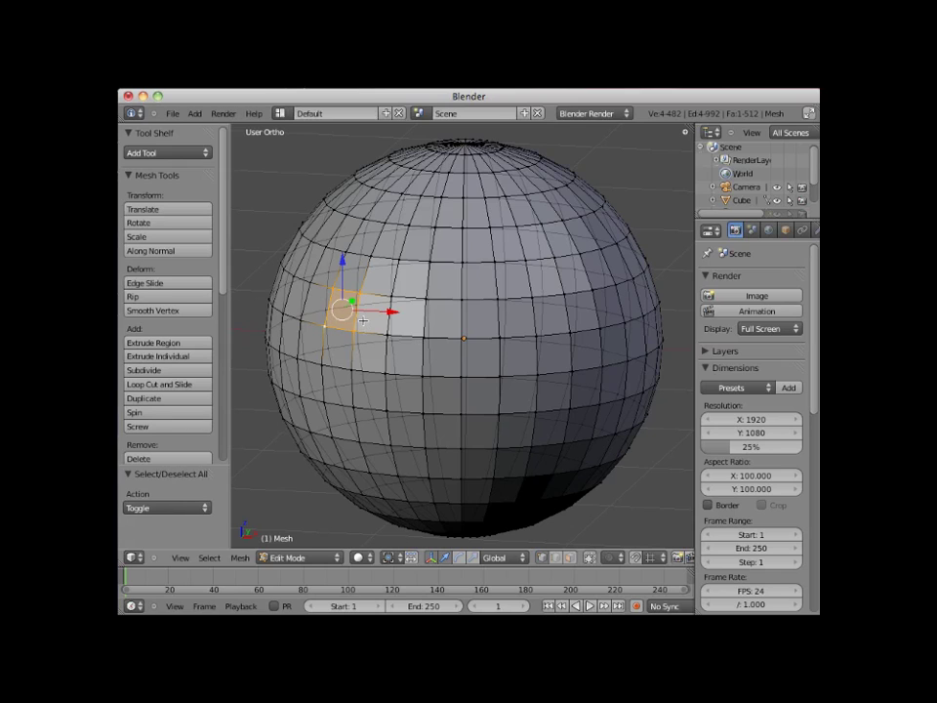
Toggle the sphere into Edit Mode and back, reselecting its upper-left face, ending in Object Mode
key(Tab)
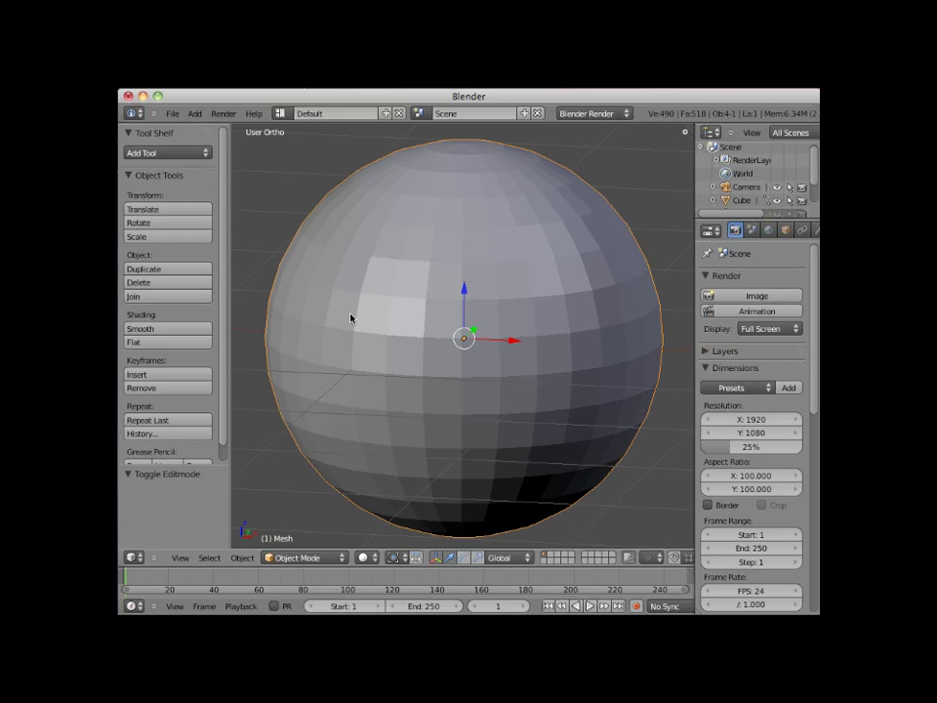
key(Tab)
right_click(351, 313)
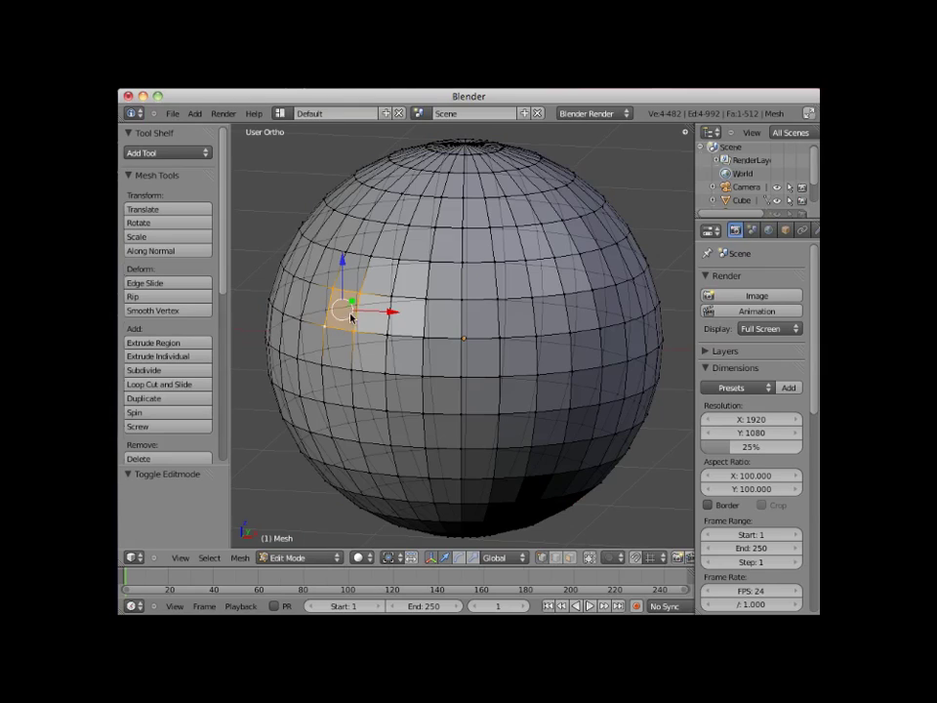
key(Tab)
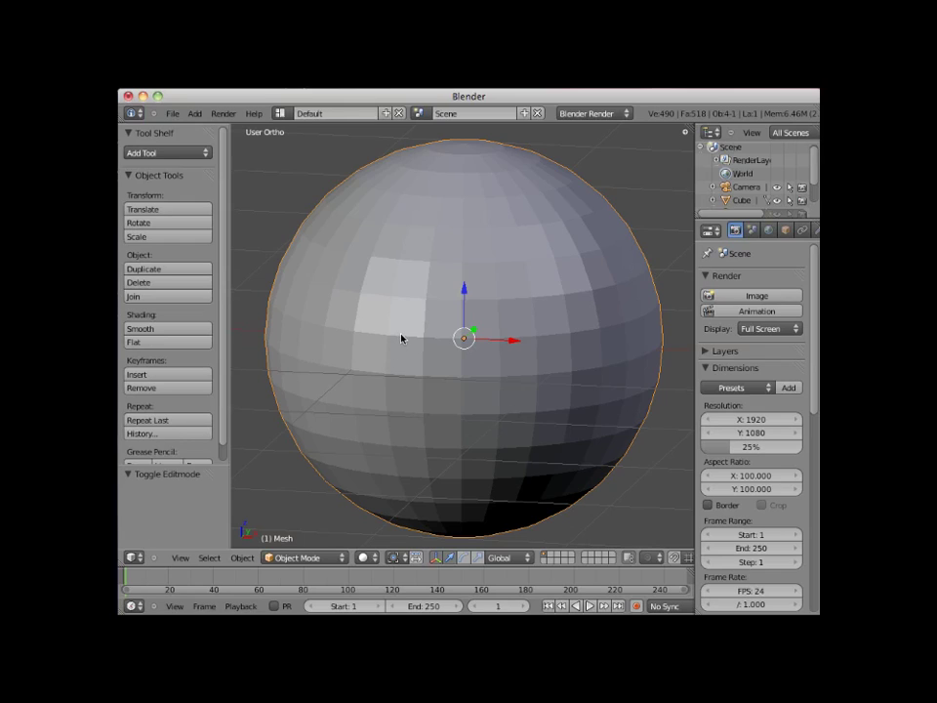
Change the viewport shading to Wireframe for the selected sphere
click(375, 559)
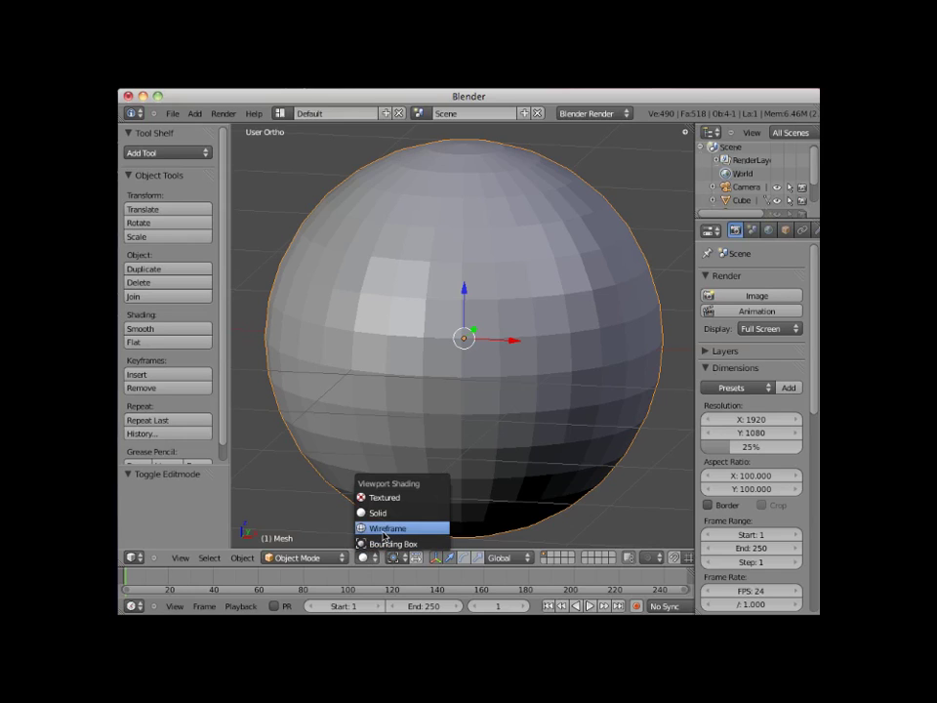
click(383, 530)
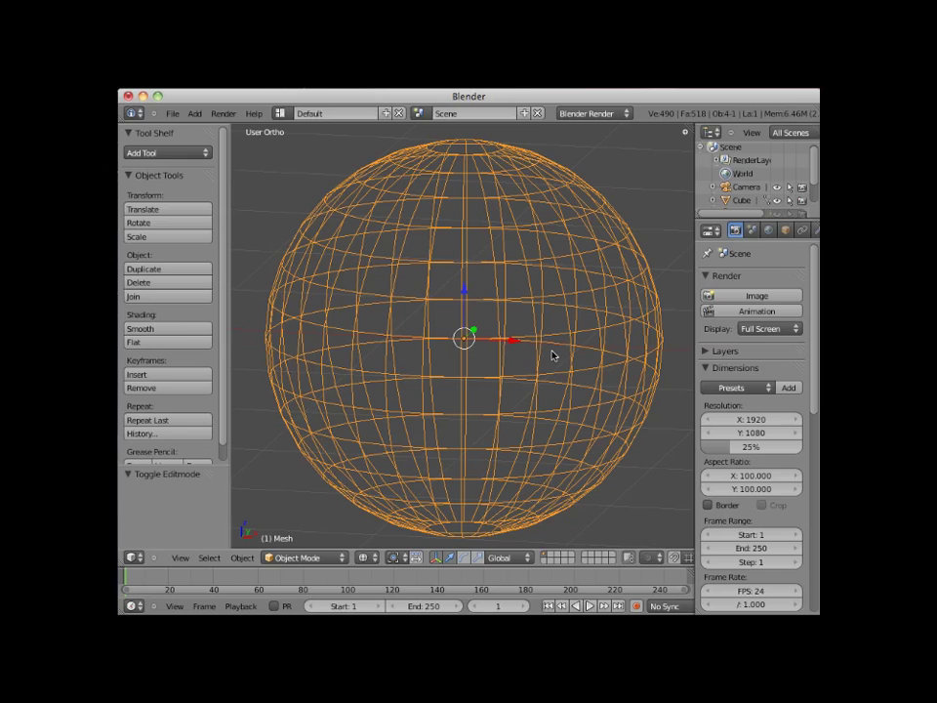
Deselect everything, then zoom out and pan so the sphere and cube both fit in view
key(a)
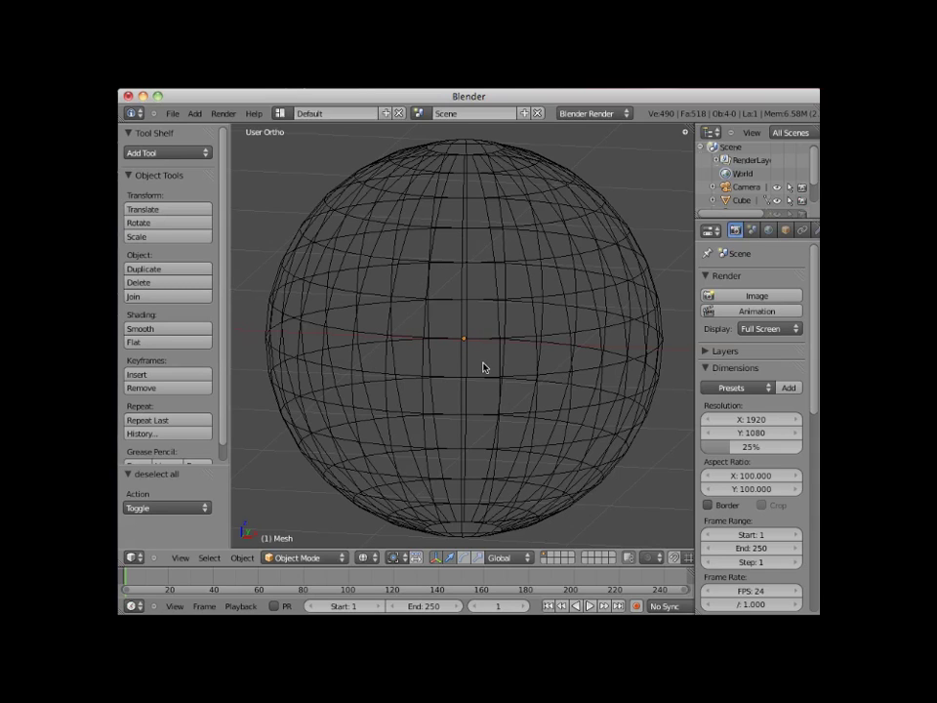
scroll(483, 367, down, 8)
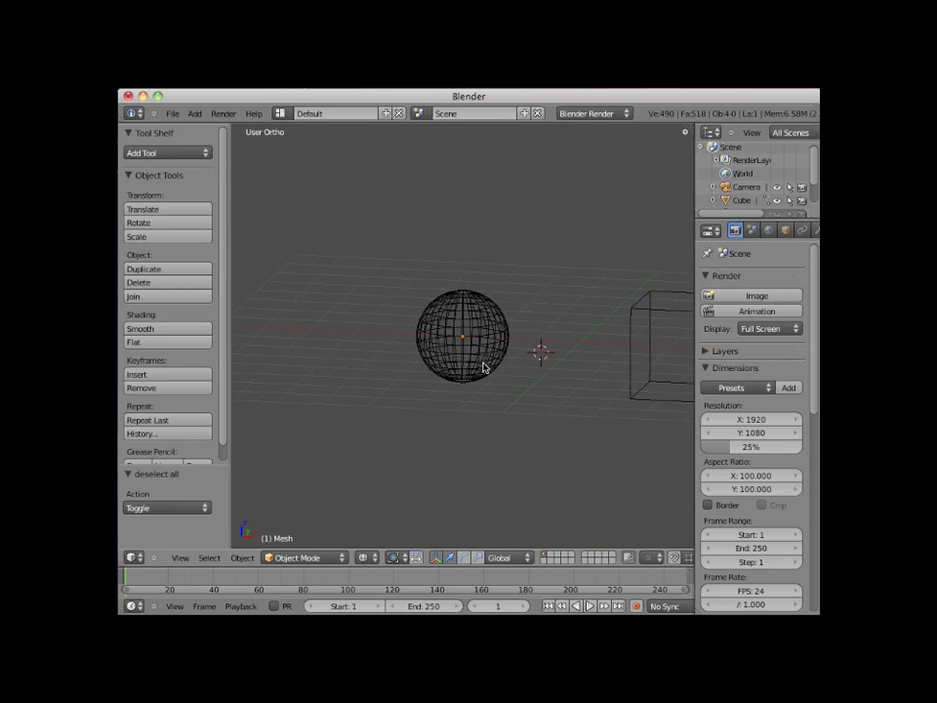
scroll(483, 367, down, 2)
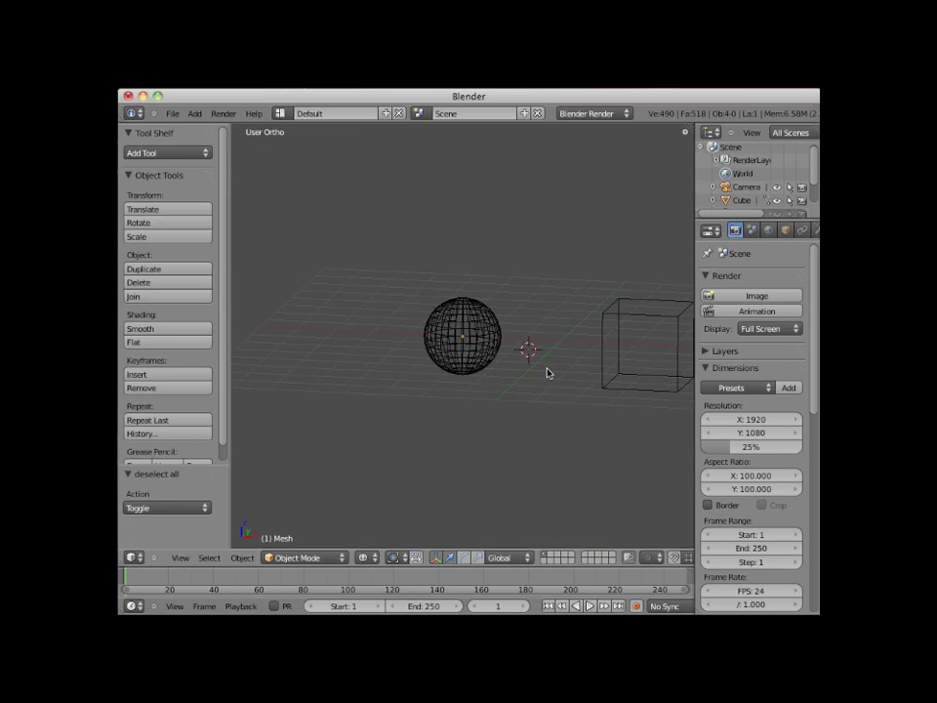
shift+middle_drag(553, 375, 508, 380)
scroll(507, 380, up, 1)
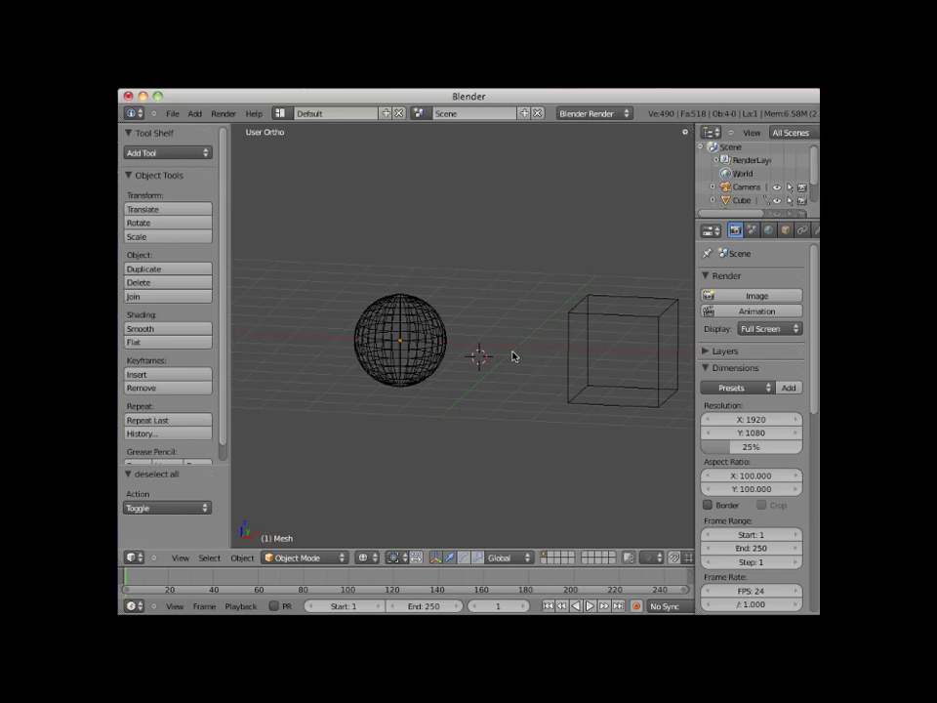
shift+middle_drag(522, 357, 481, 348)
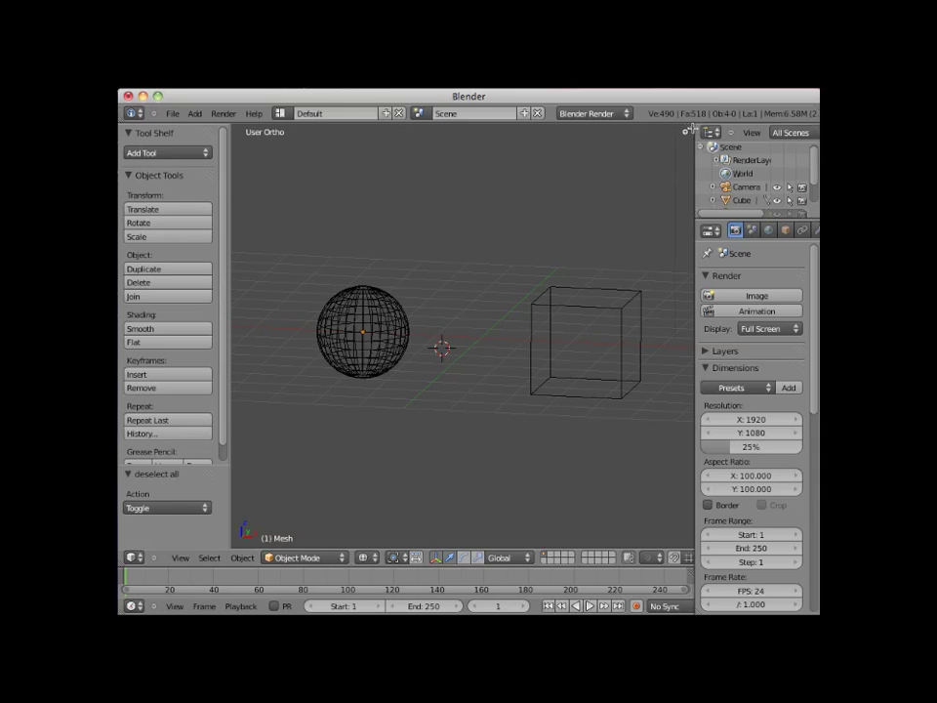
Split the 3D view into an upper solid view and a lower wireframe view, and reselect the sphere
drag(688, 130, 609, 348)
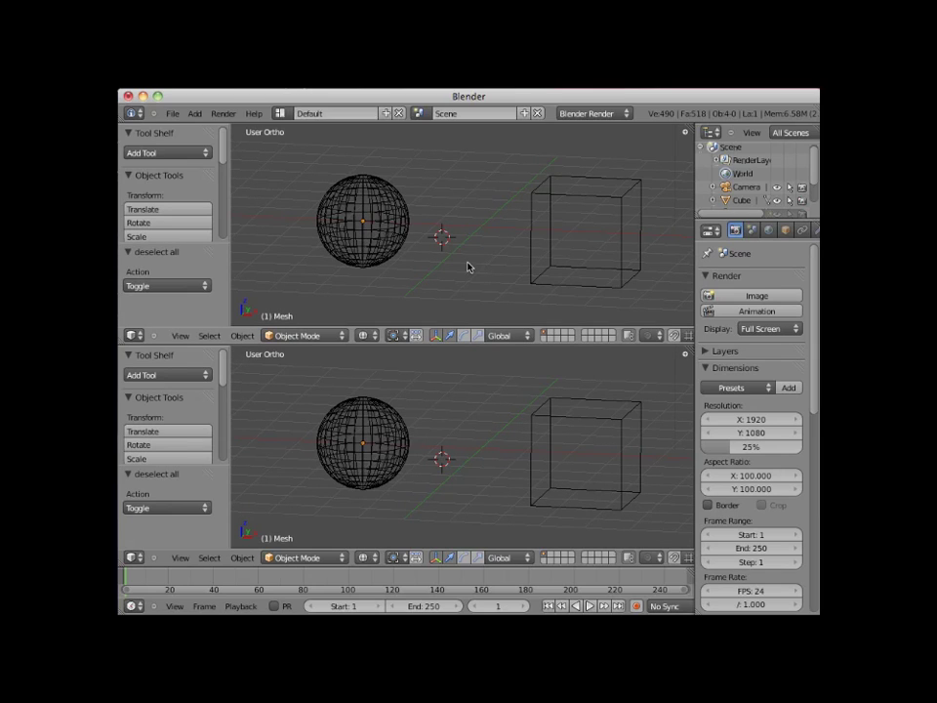
key(z)
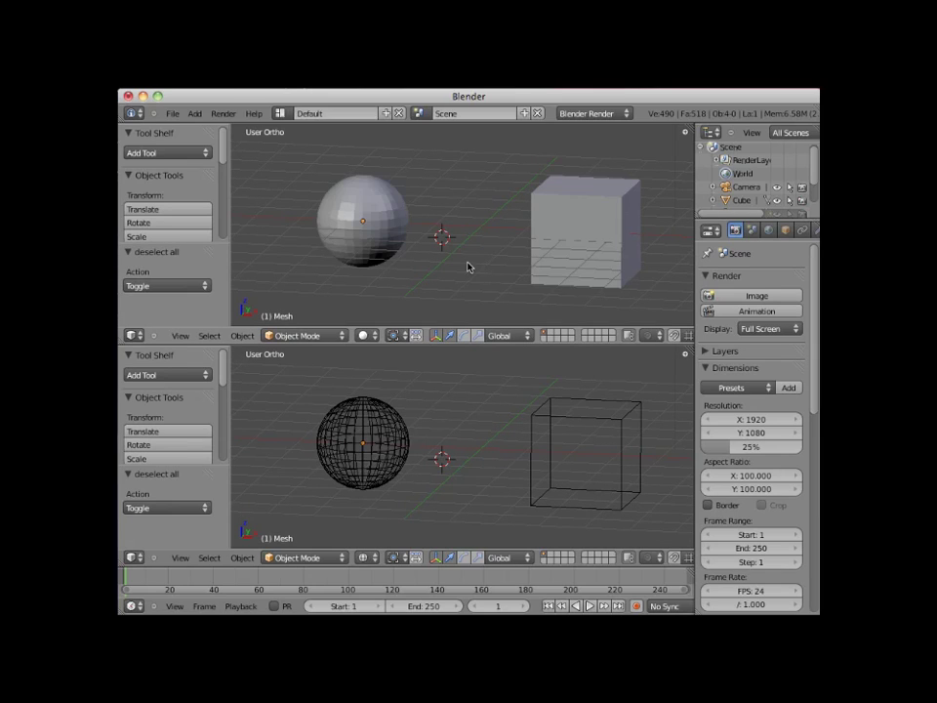
right_click(386, 229)
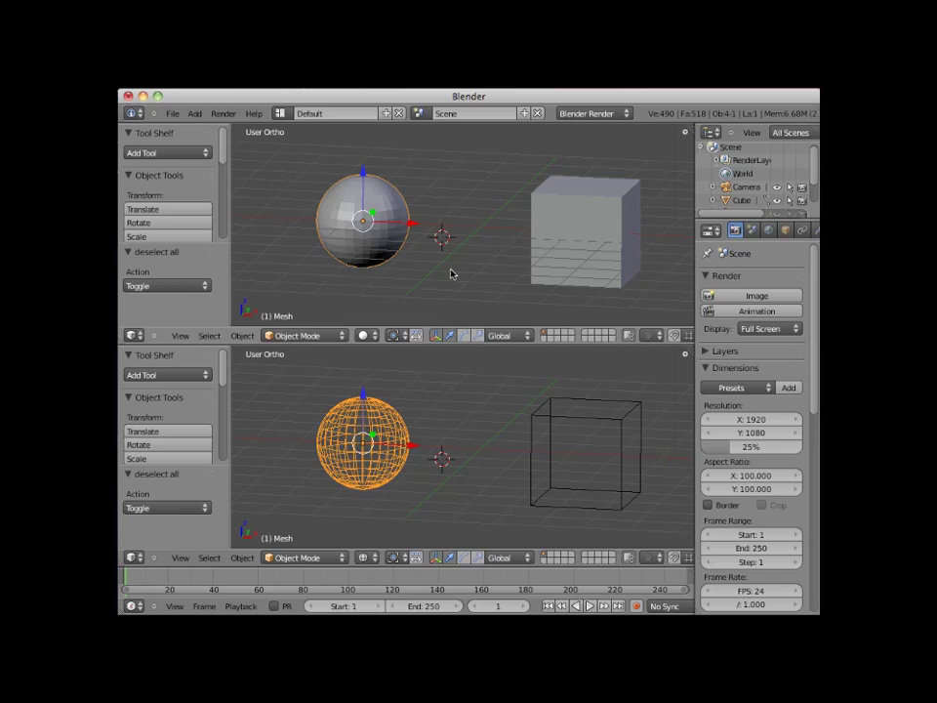
Enter Edit Mode on the sphere, zoom in on each view, then return to Object Mode
key(Tab)
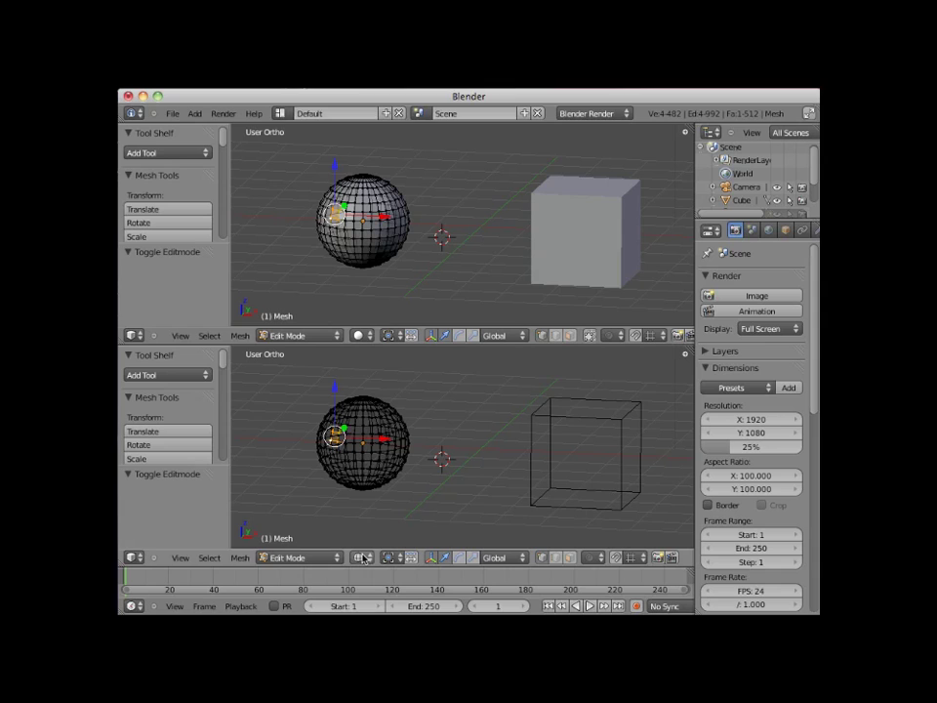
scroll(392, 464, up, 4)
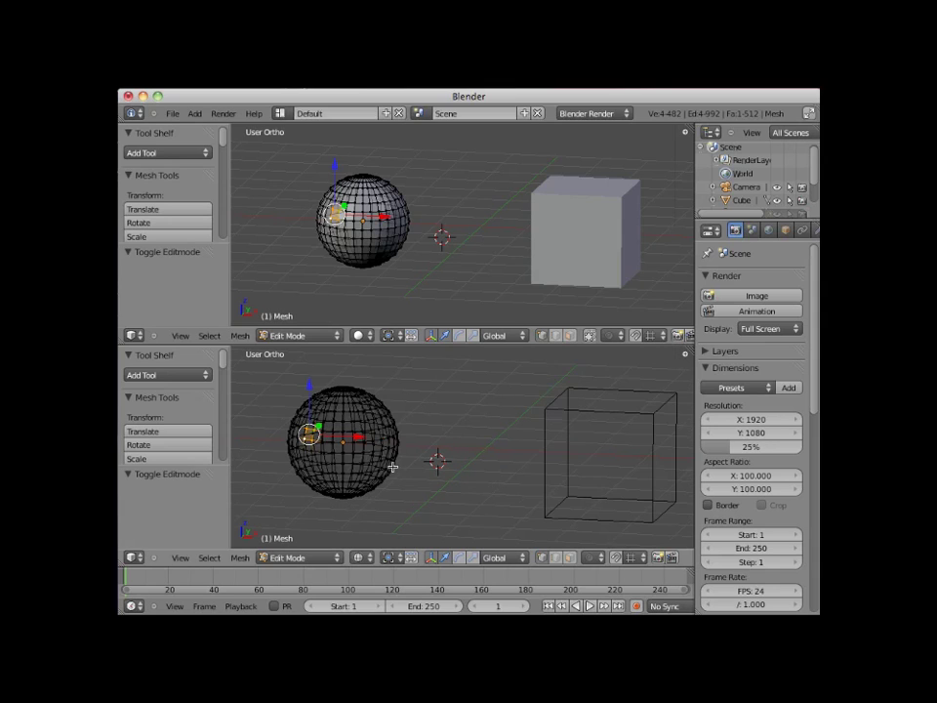
scroll(391, 246, up, 4)
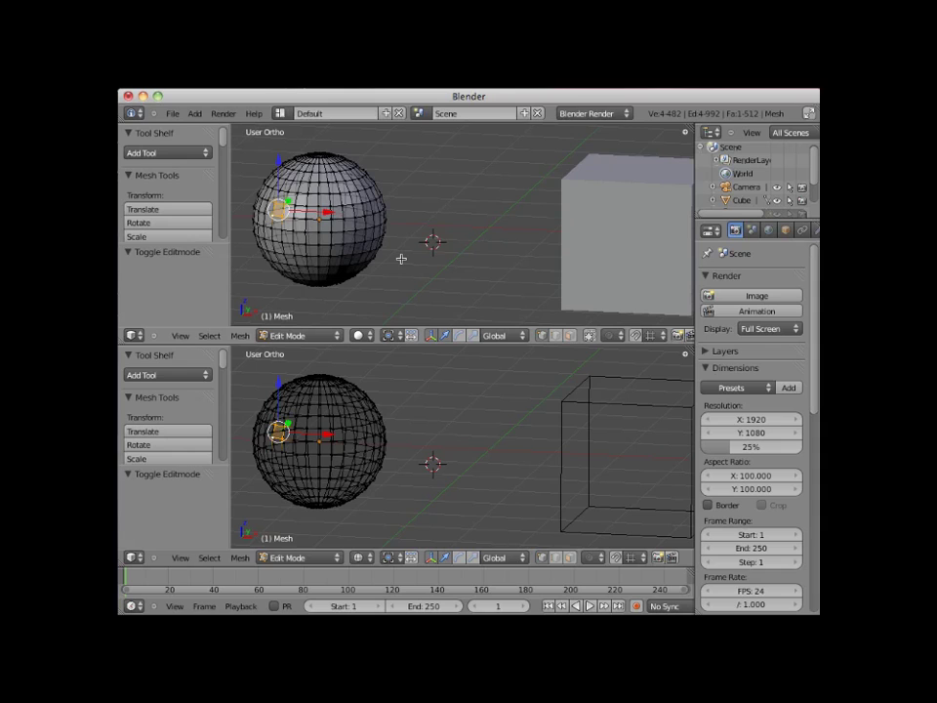
key(Tab)
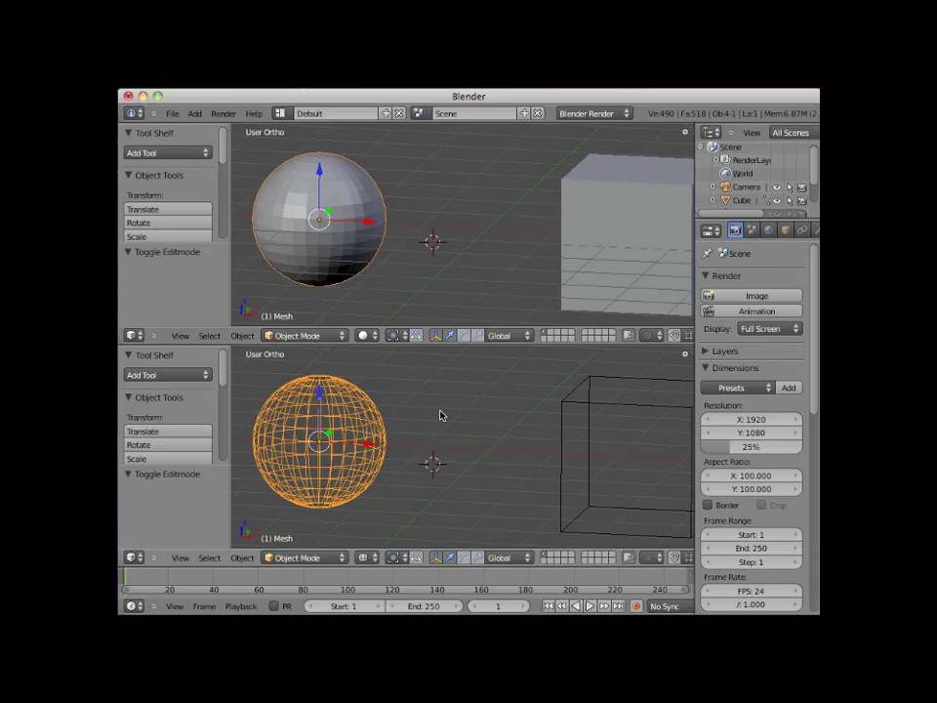
Make the lower view solid and the upper view wireframe with Z
key(z)
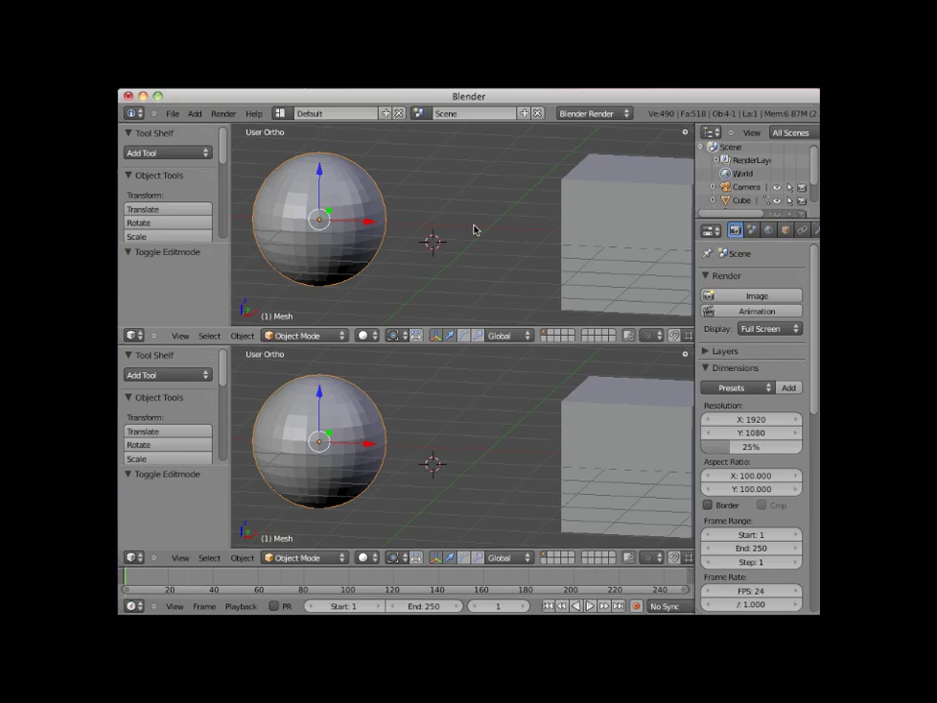
key(z)
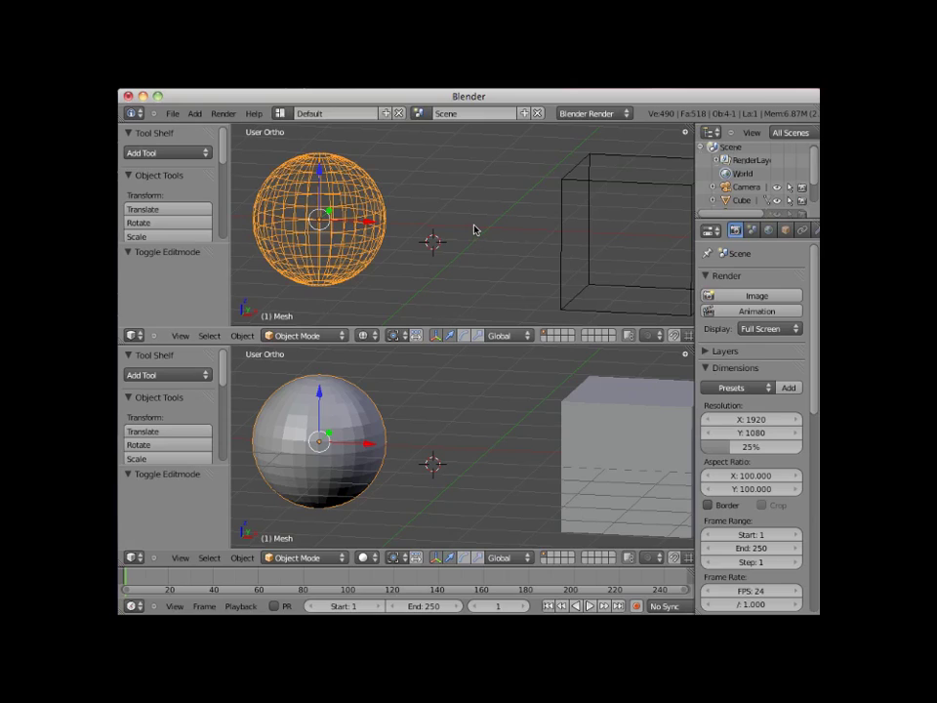